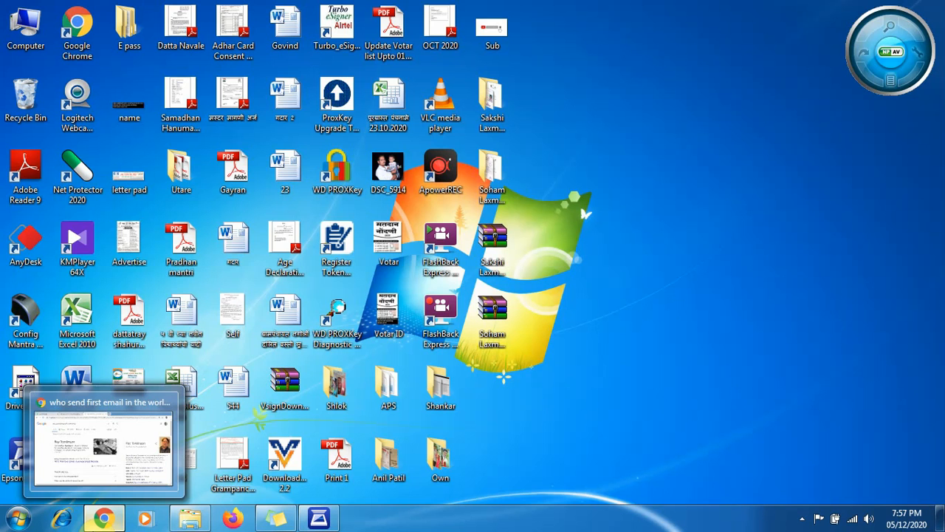
- Switch to the Gmail inbox in Chrome and start composing a new message
click(103, 517)
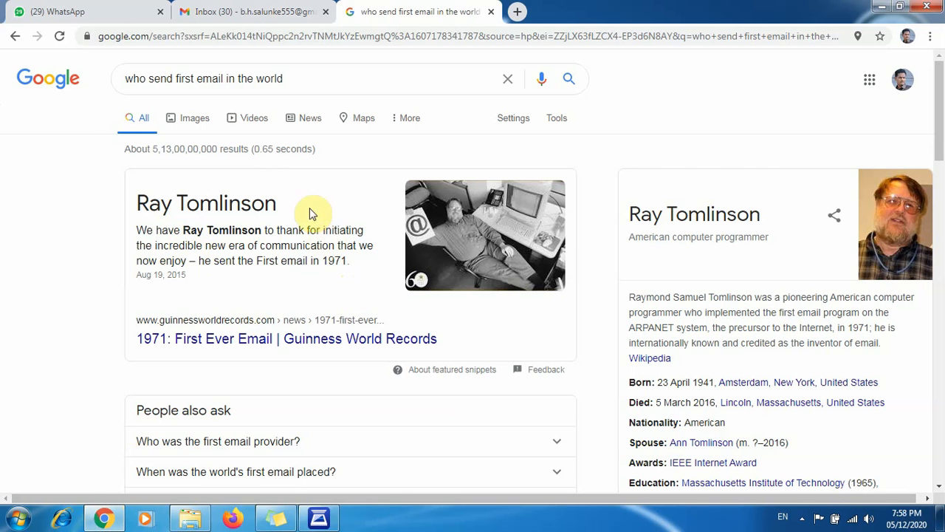
click(270, 11)
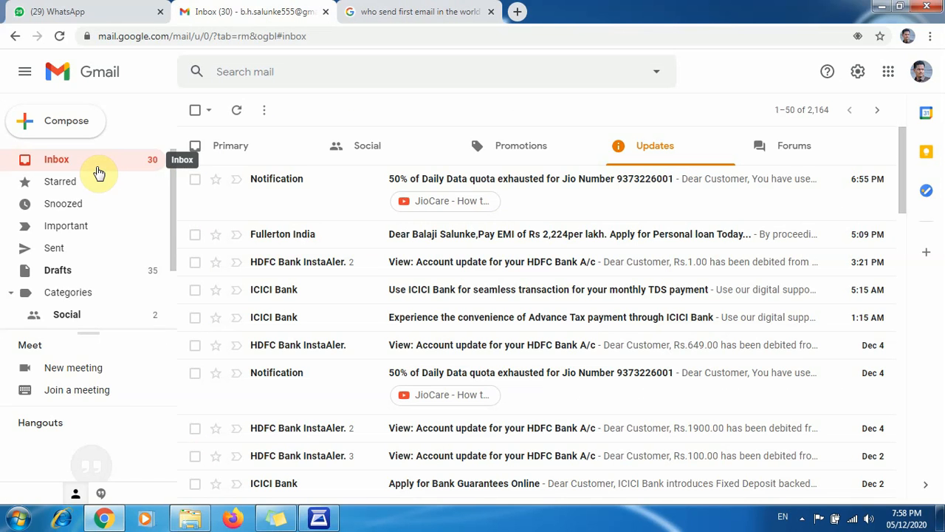
click(59, 131)
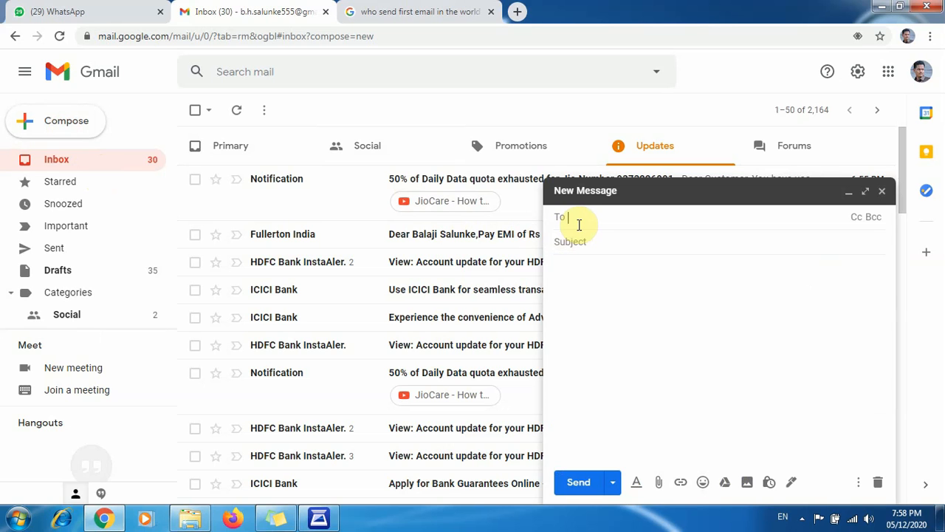
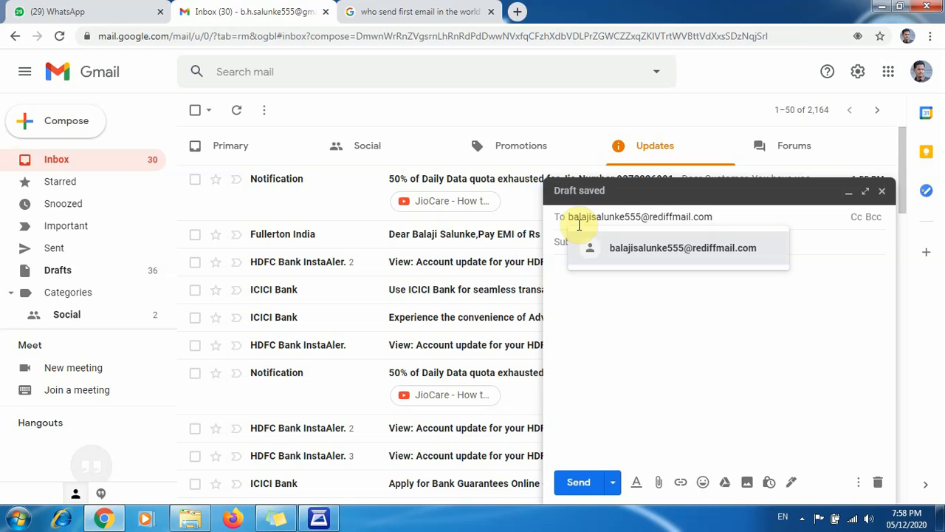
- Add the first recipient by entering the contact's Rediffmail e-mail address
click(581, 255)
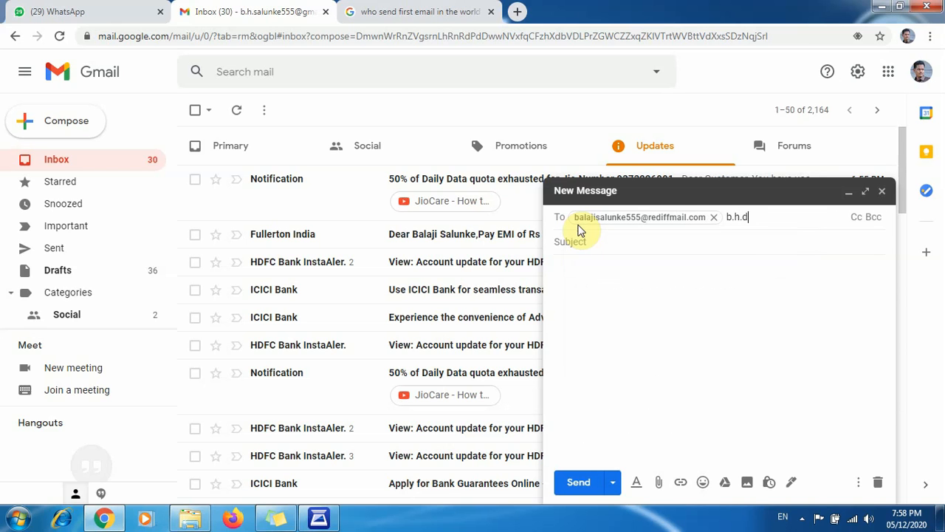
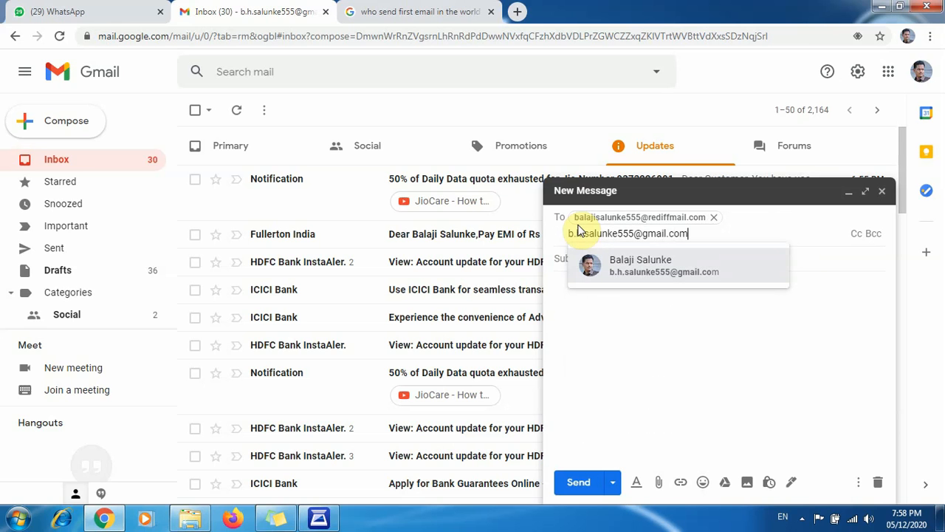
- Add a second recipient by entering the account owner's own Gmail address
click(715, 344)
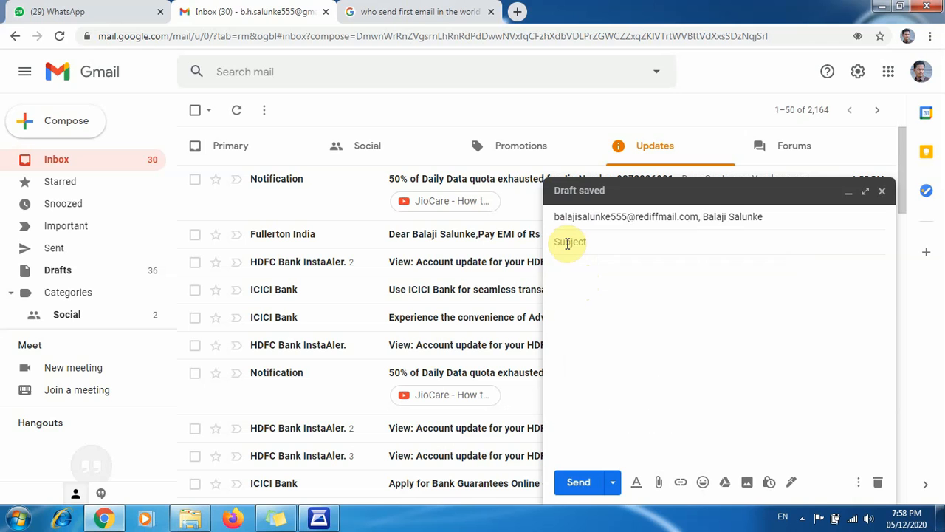
- Enter the subject "youtube channel" and begin the message body with the greeting "respected sir/madam," on its own line
text(youtube channel)
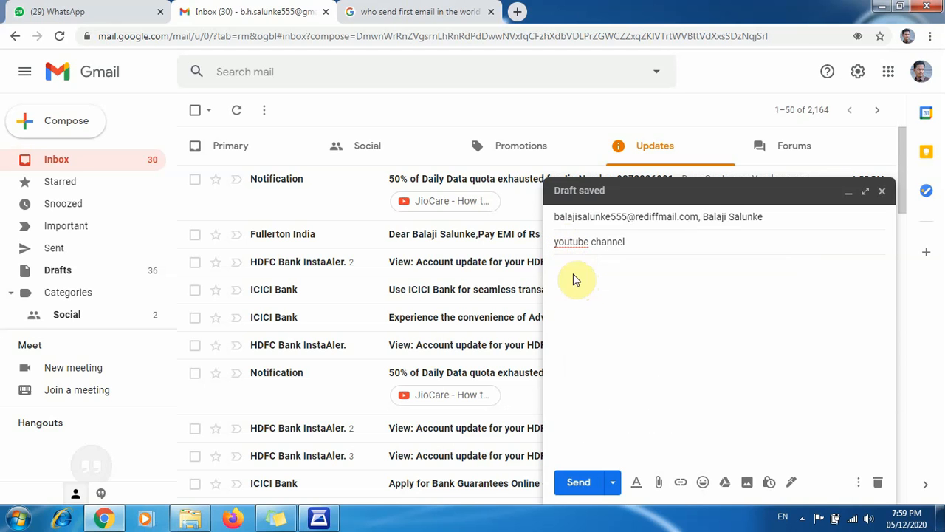
click(580, 301)
text(respwecte)
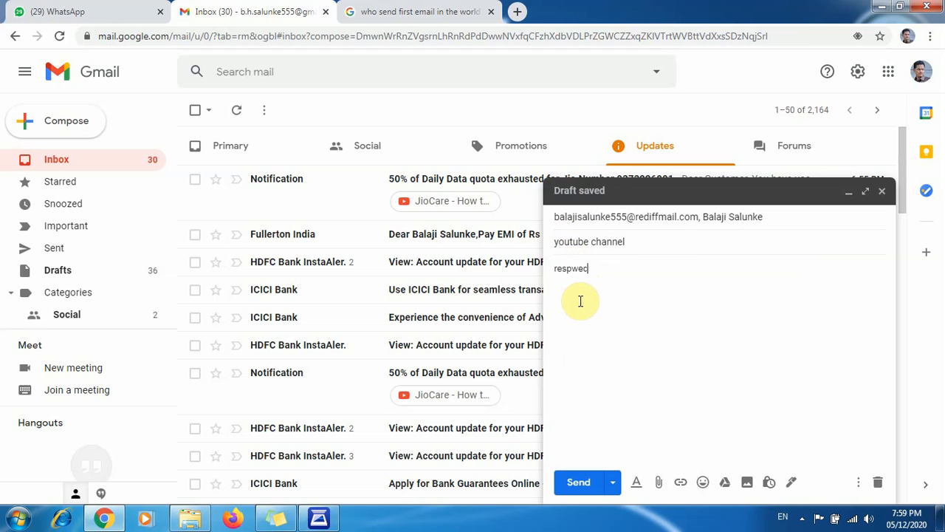
key(BackSpace)
key(BackSpace)
key(BackSpace)
key(BackSpace)
key(BackSpace)
text(ected sir/mada)
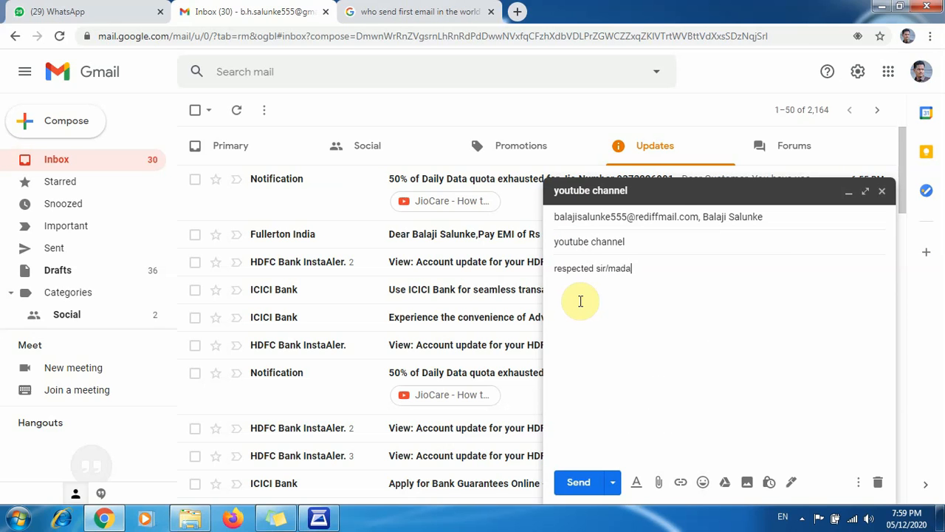
text(m,)
key(Return)
- Write "plz help me about CCC" on the line below the greeting
text(plz )
text(help me )
text(ao)
text(out CCC)
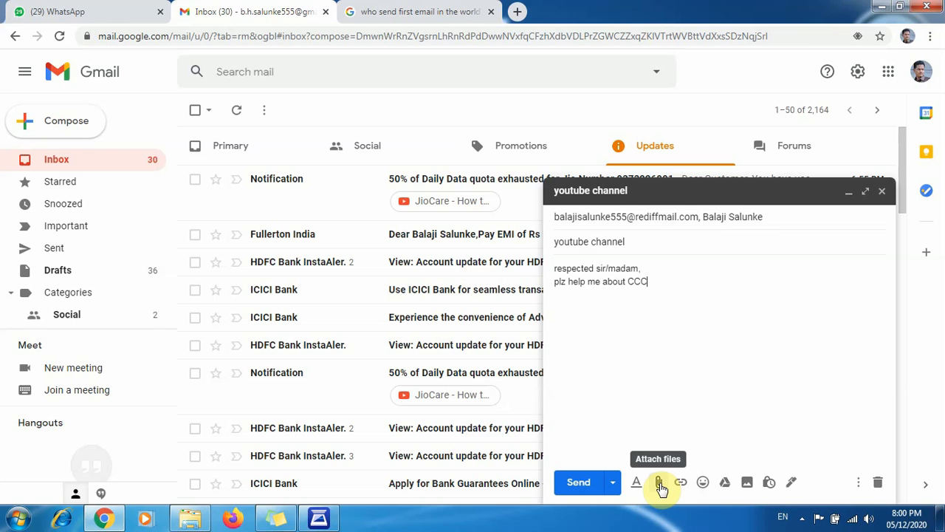
- Attach the image DSC_5914 from the Desktop to the message
click(661, 488)
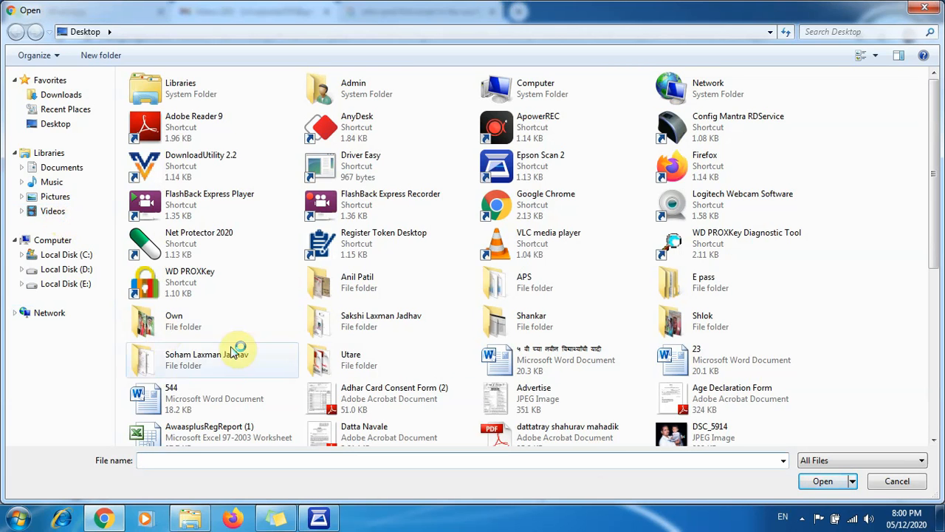
drag(933, 252, 940, 351)
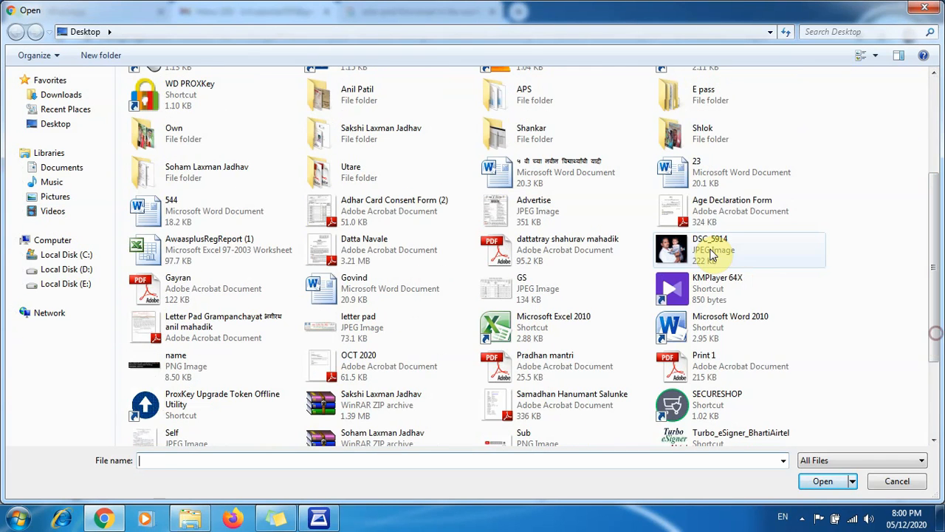
click(738, 250)
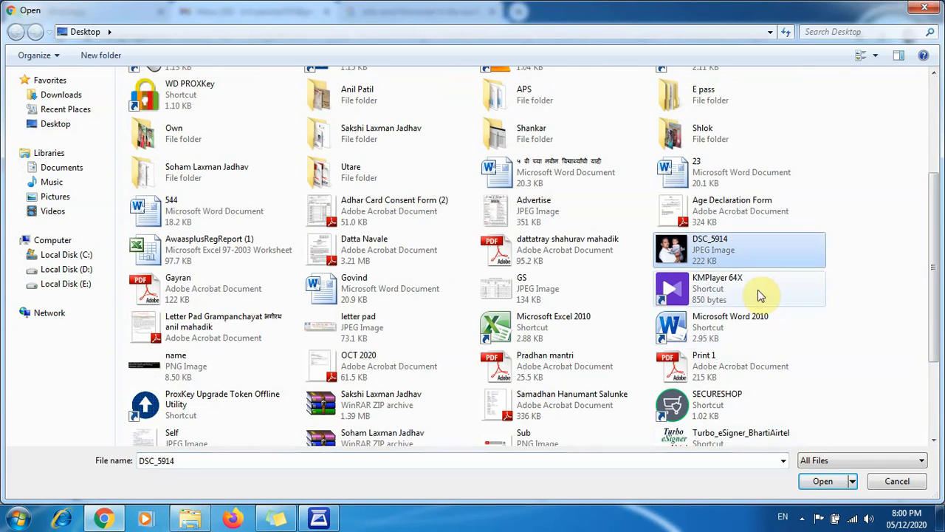
click(813, 480)
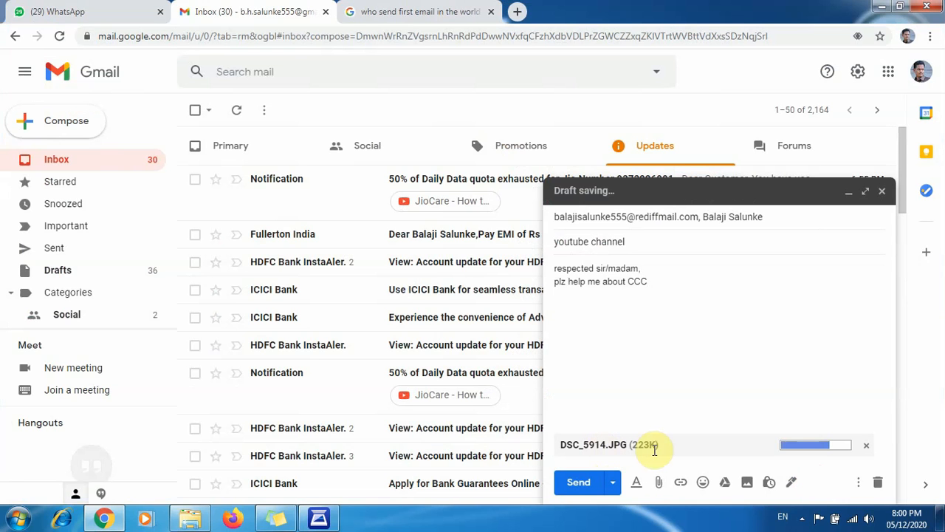
- Attach the 8 KB person-named JPEG modified on 04/07/2018 from Local Disk (D:), and send the message
click(661, 488)
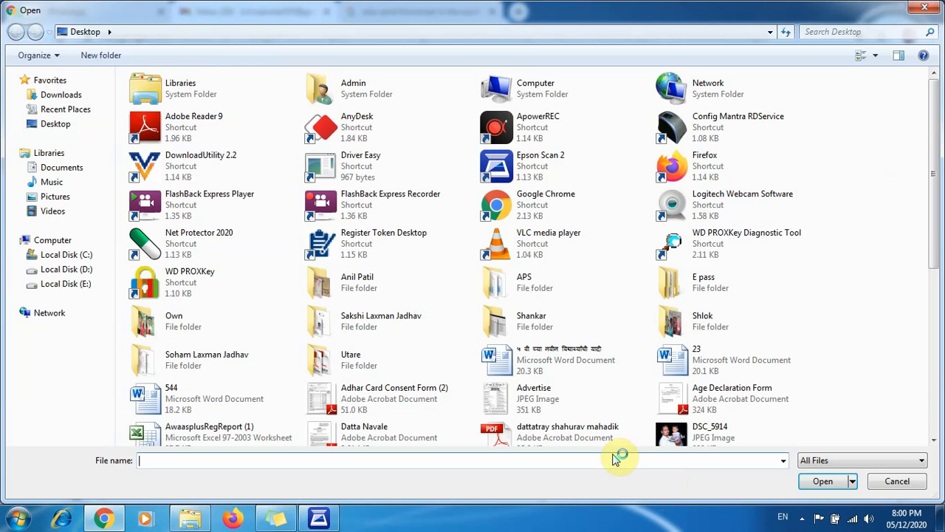
click(80, 269)
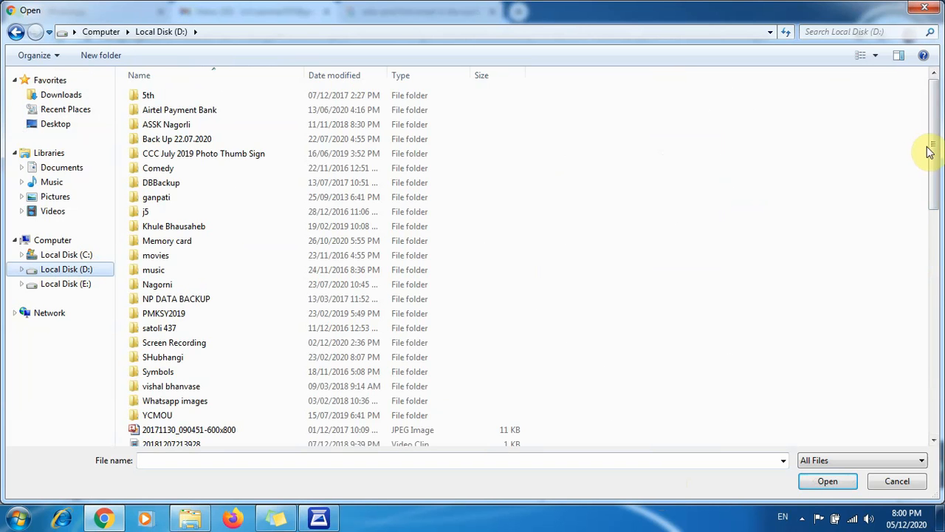
drag(933, 148, 937, 264)
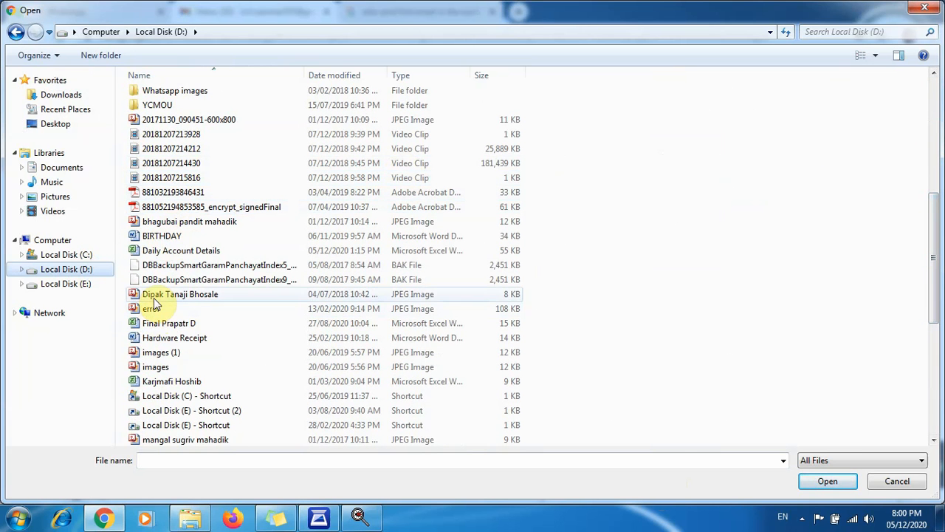
click(181, 296)
click(842, 482)
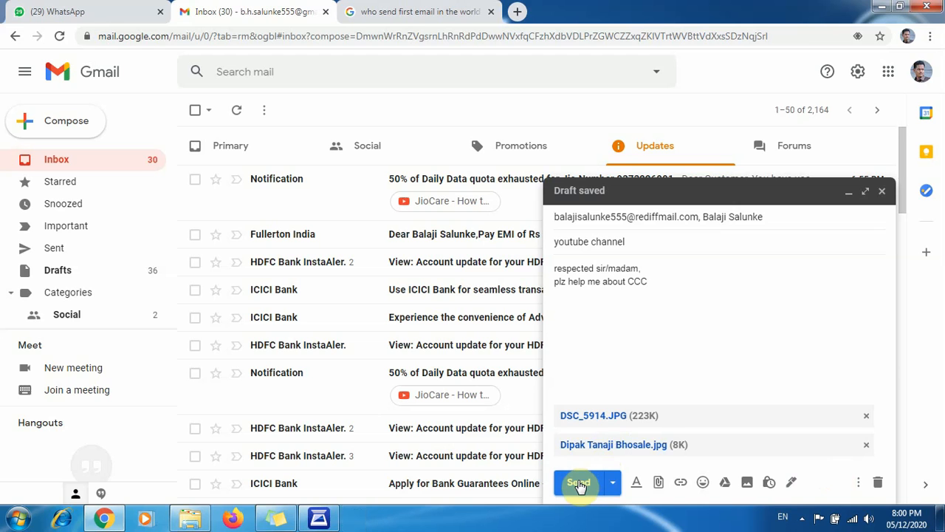
click(578, 483)
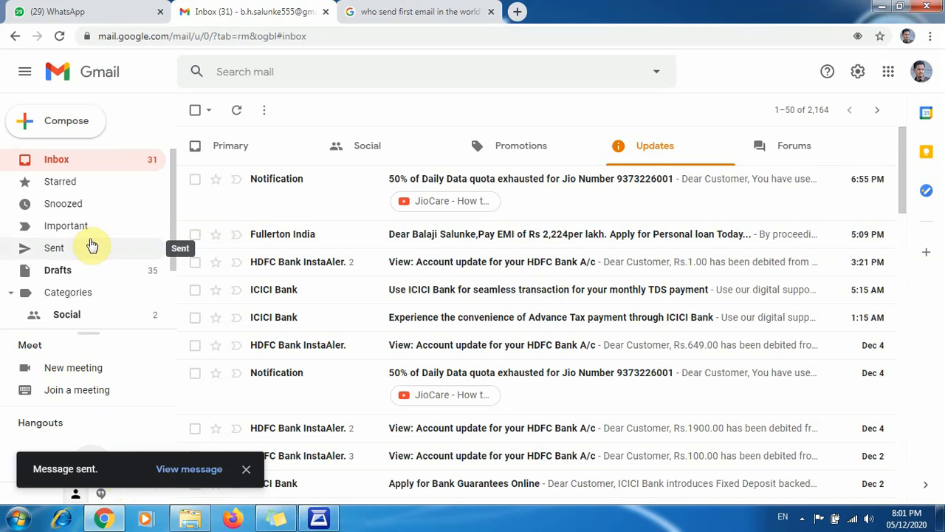
- Open the "youtube channel" message in the Sent folder to review its recipients, text and attachments
click(54, 251)
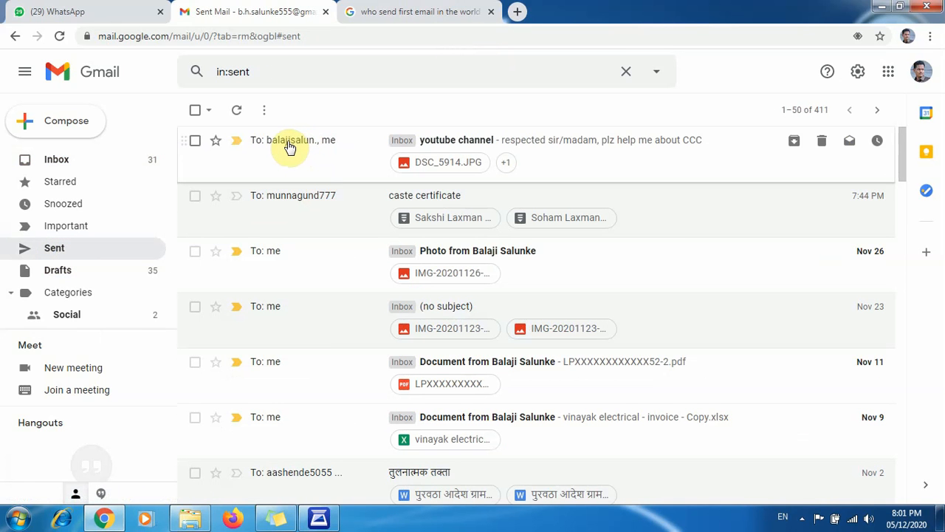
mouse_move(289, 147)
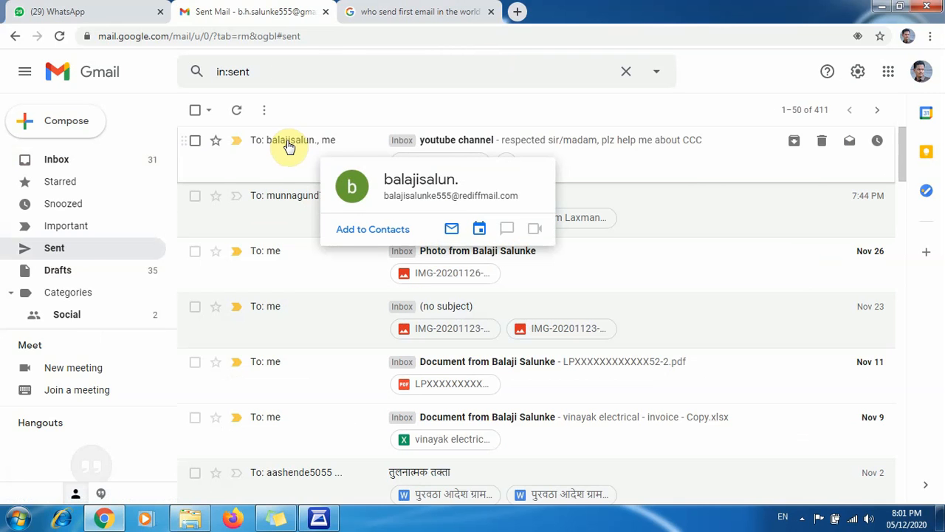
click(290, 147)
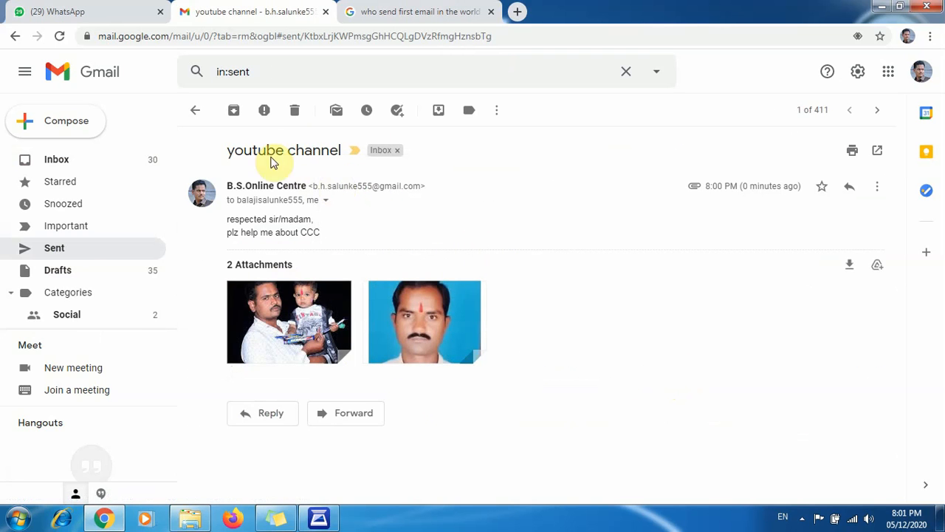
click(193, 115)
- Open the received e-mail "NSDL AUTHORIZED PAN CARD AGENCY" from the Inbox and read through to its end
click(63, 161)
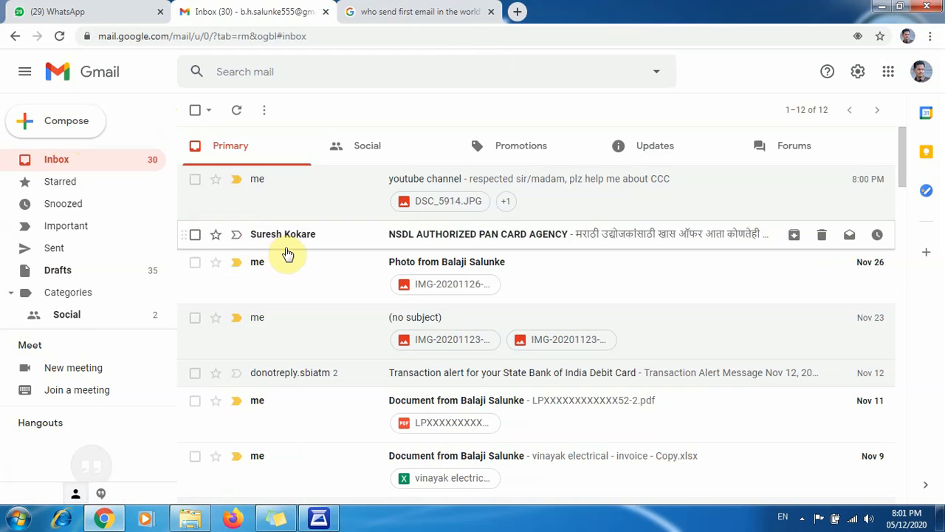
mouse_move(281, 244)
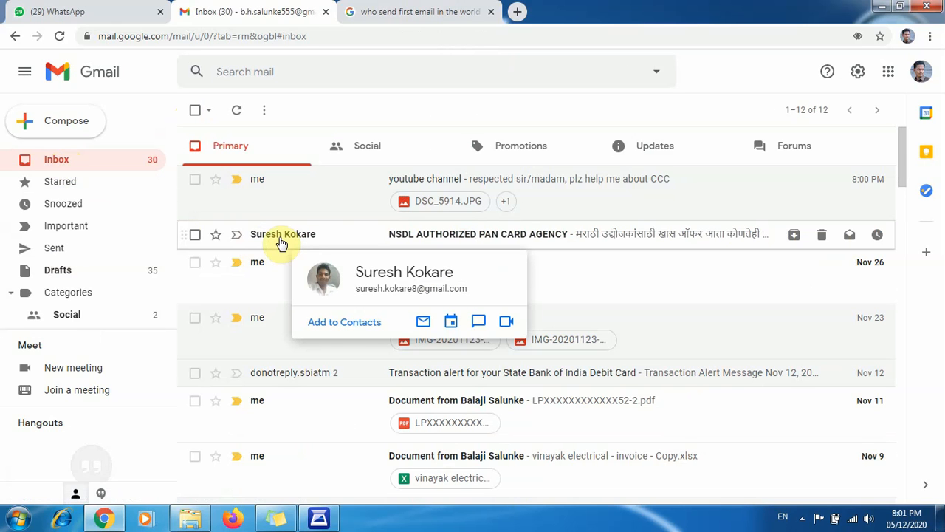
click(281, 242)
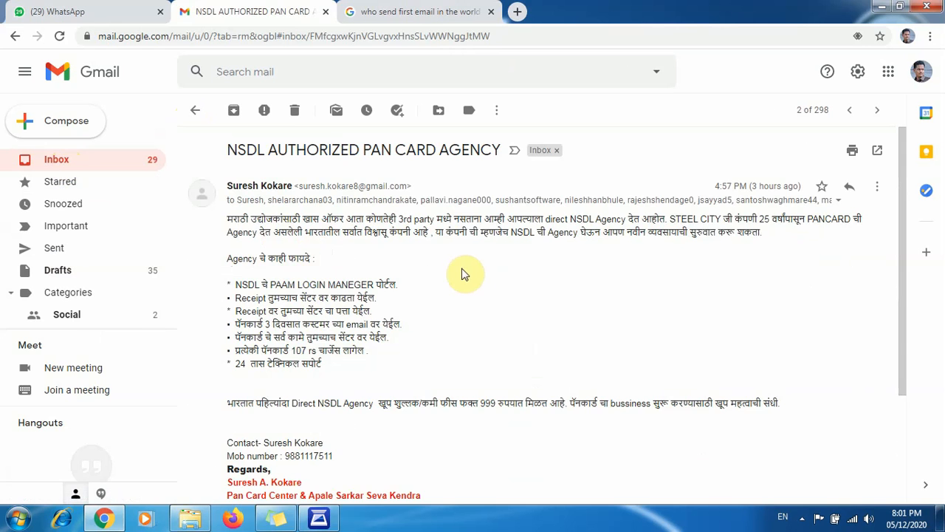
scroll(476, 271, down, 2)
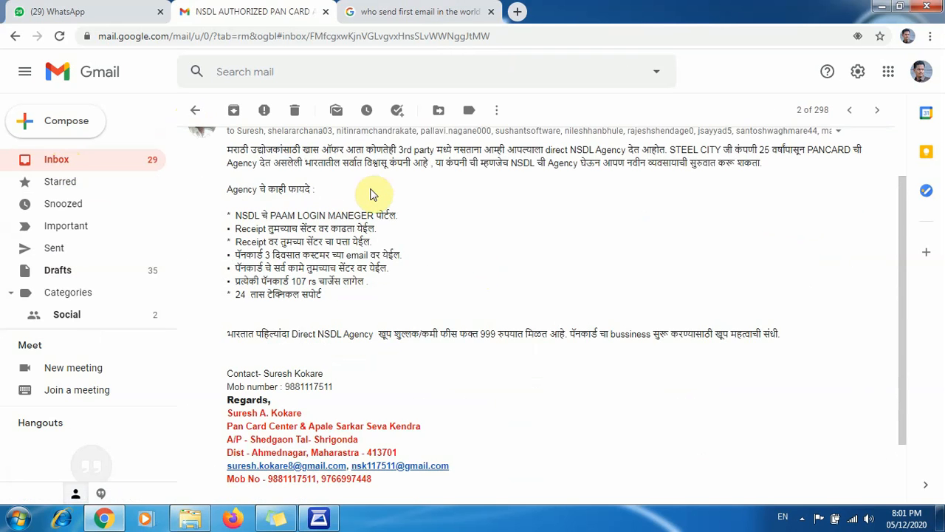
scroll(371, 195, down, 1)
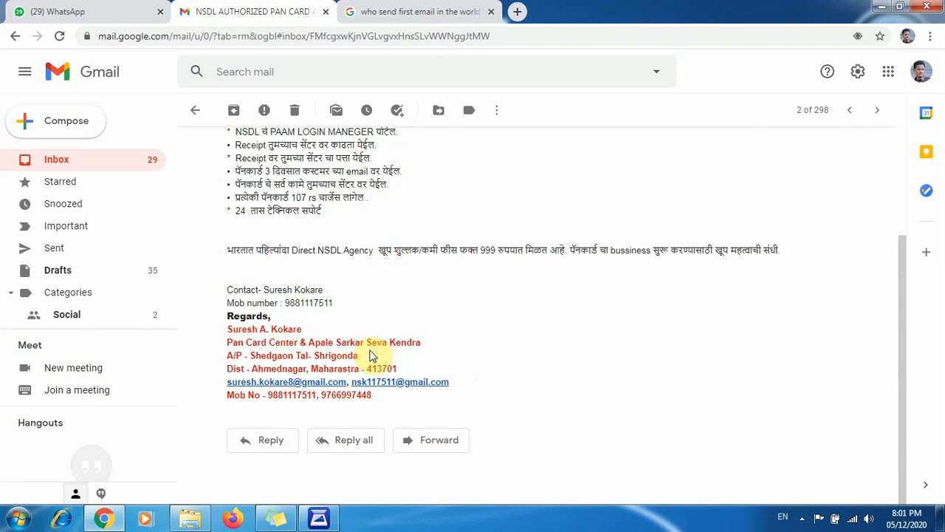
- Return to the Inbox and open the Nov 26 self-sent photo message with the IMG-20201126 attachment
scroll(373, 354, up, 1)
scroll(373, 355, up, 1)
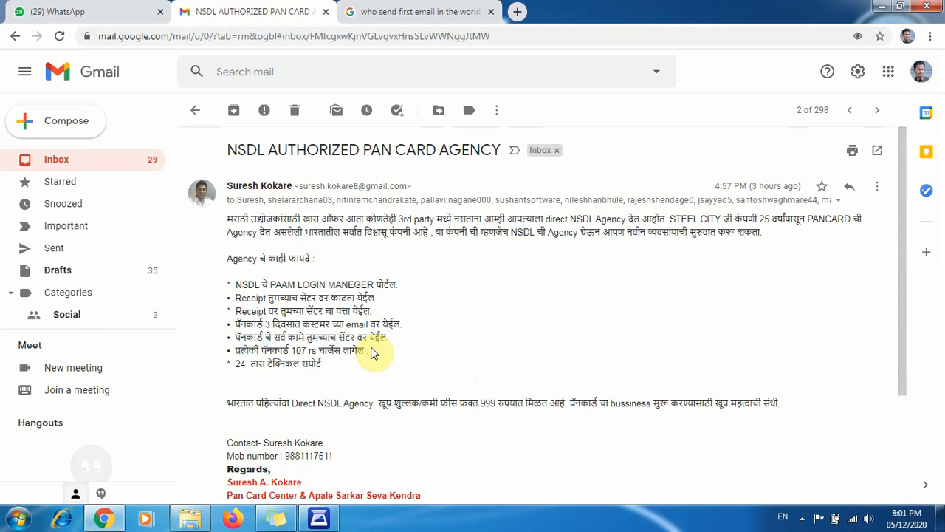
click(196, 112)
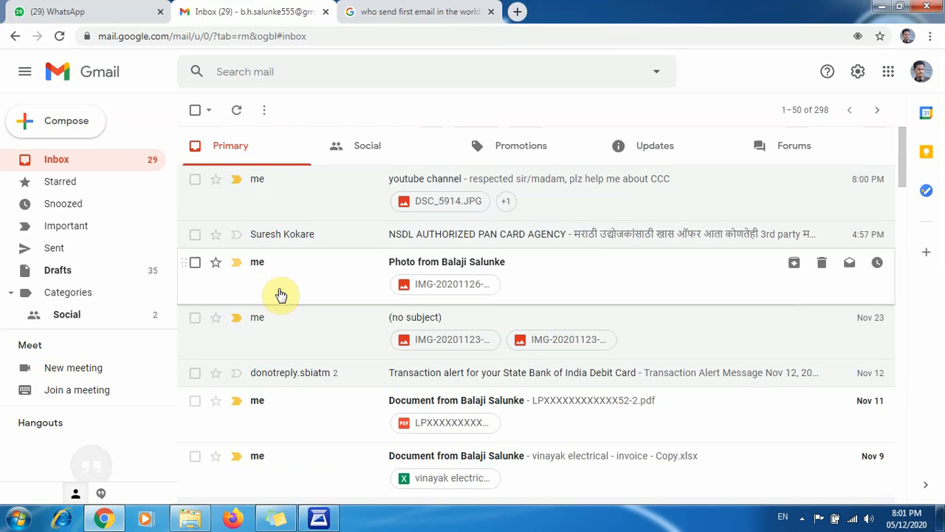
scroll(296, 284, down, 2)
scroll(264, 147, up, 1)
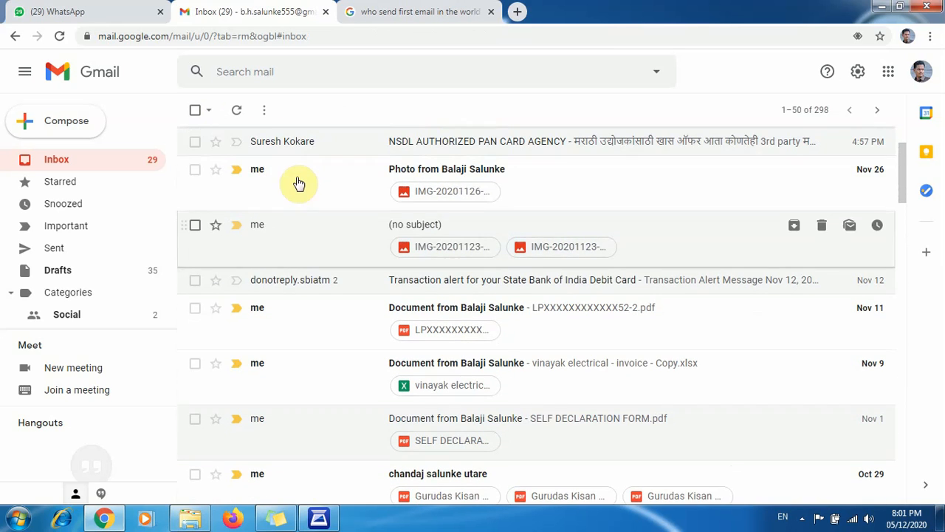
click(256, 200)
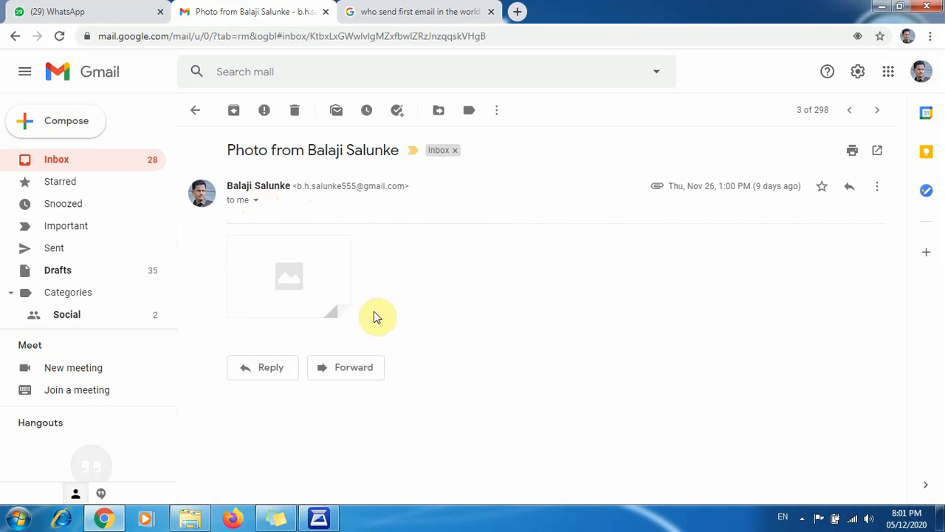
- Download the attachment IMG-20201126-WA0013.jpg, open the downloaded file, and return to the Inbox
mouse_move(308, 262)
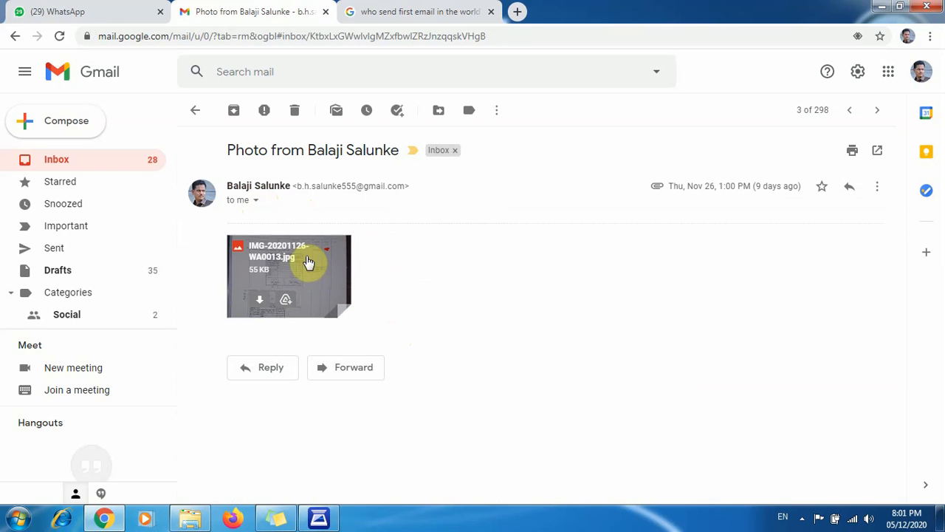
click(263, 302)
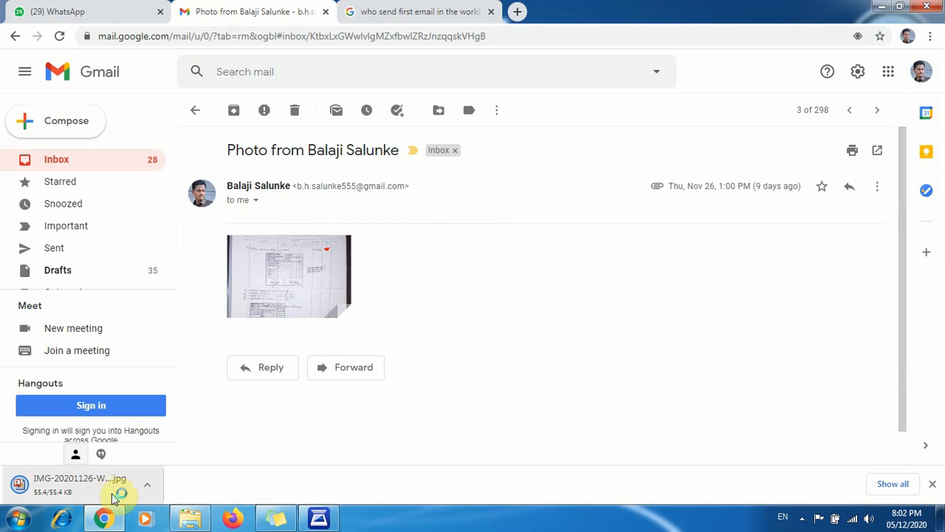
drag(116, 490, 122, 502)
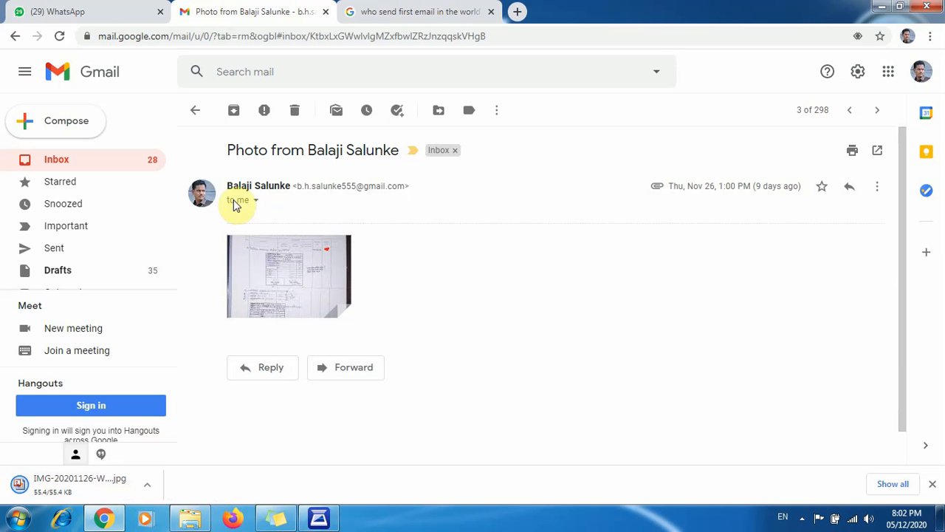
click(197, 113)
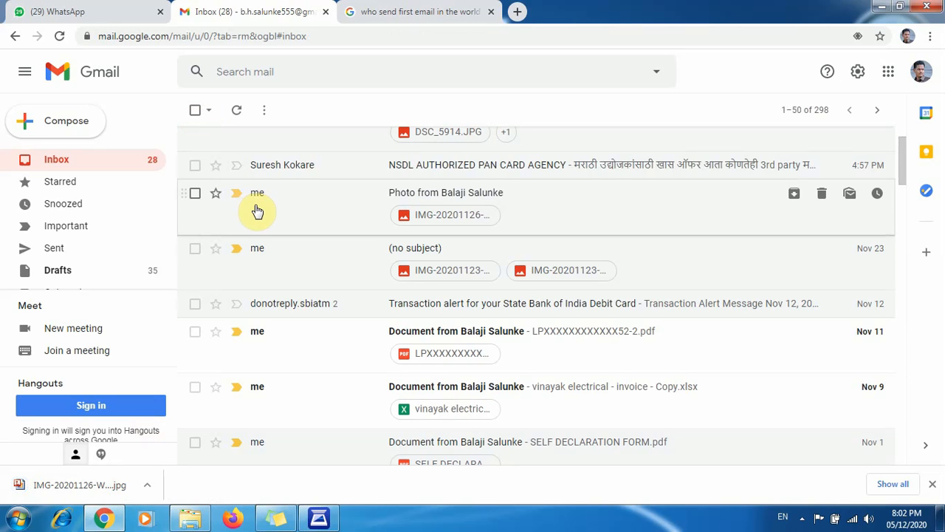
- Sign out of all Google accounts and switch to the Windows desktop
scroll(63, 272, down, 1)
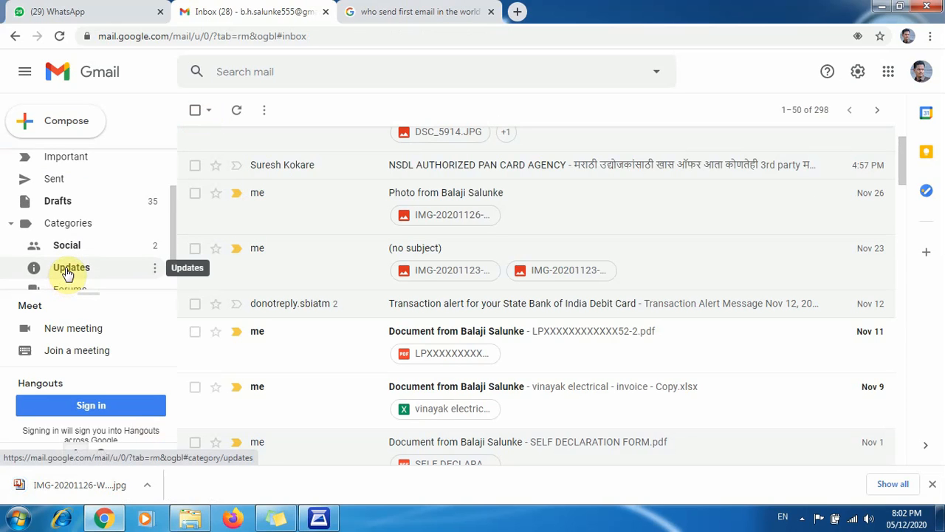
scroll(89, 266, down, 1)
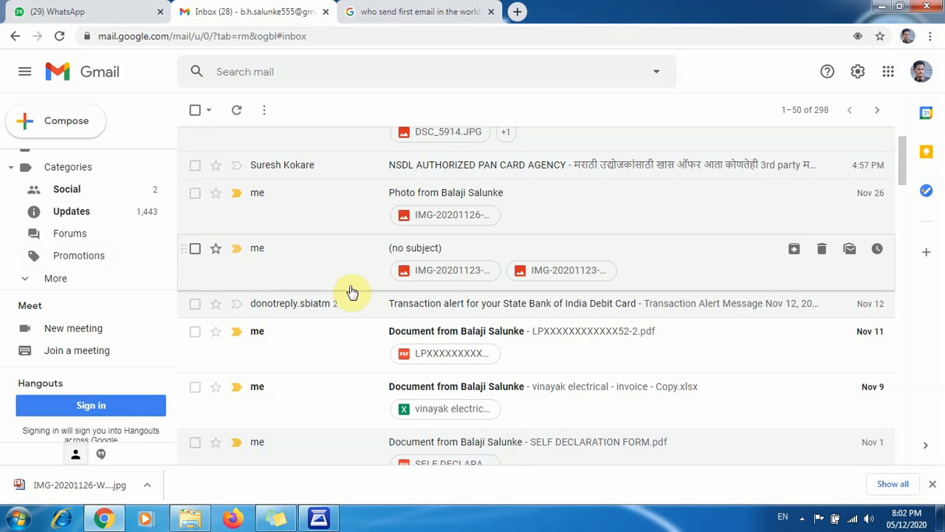
scroll(351, 290, up, 2)
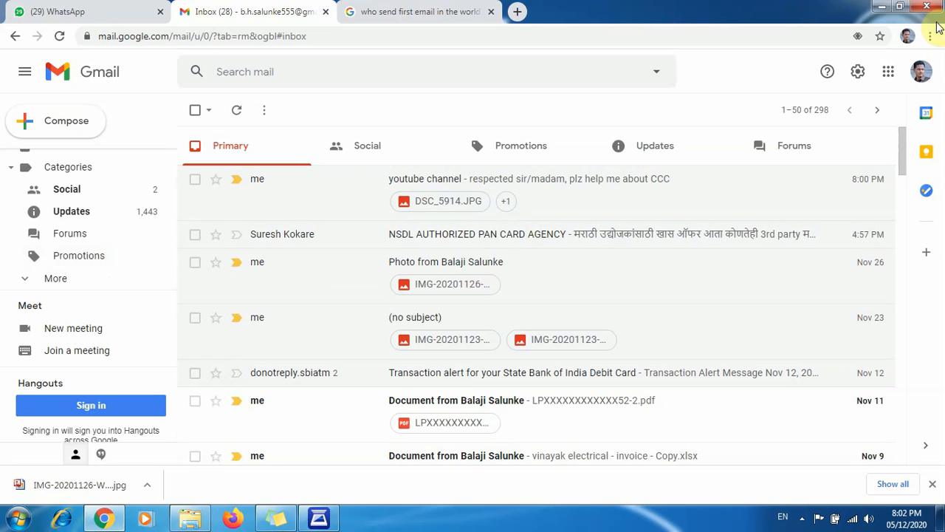
click(921, 78)
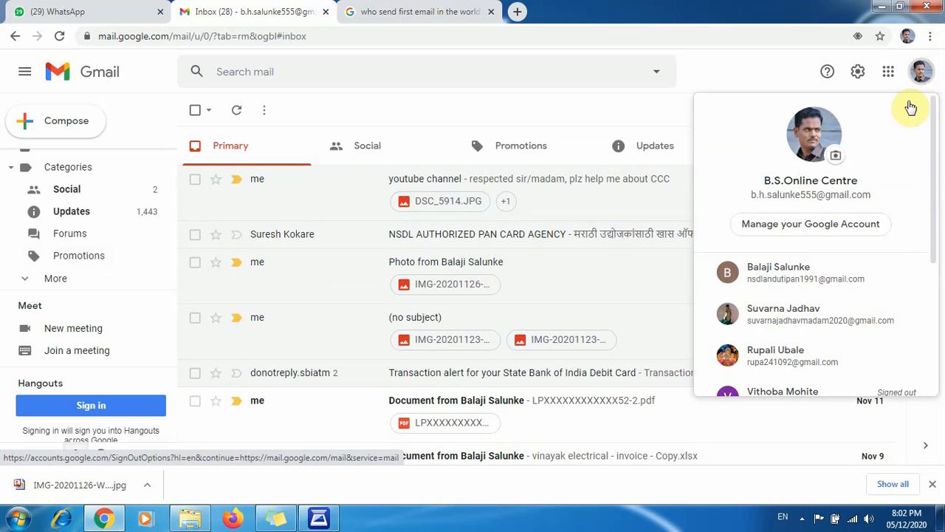
scroll(880, 357, down, 3)
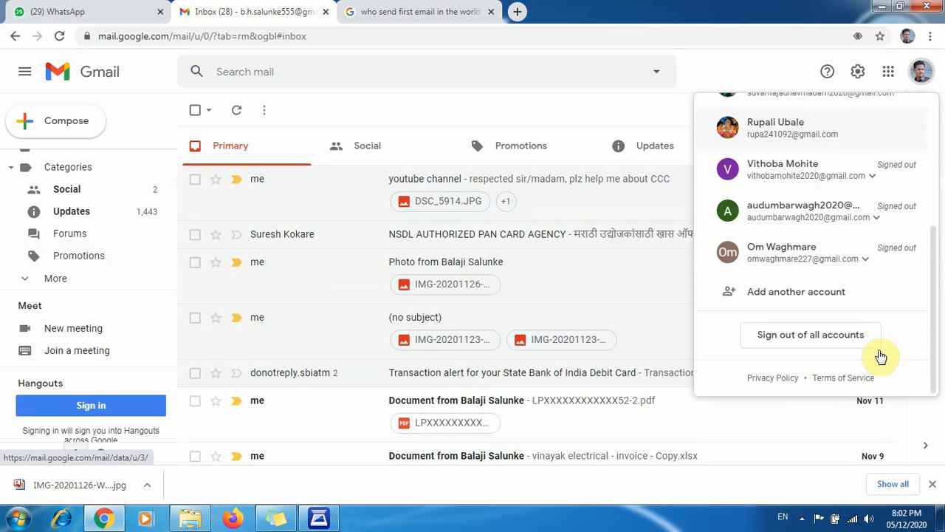
click(816, 338)
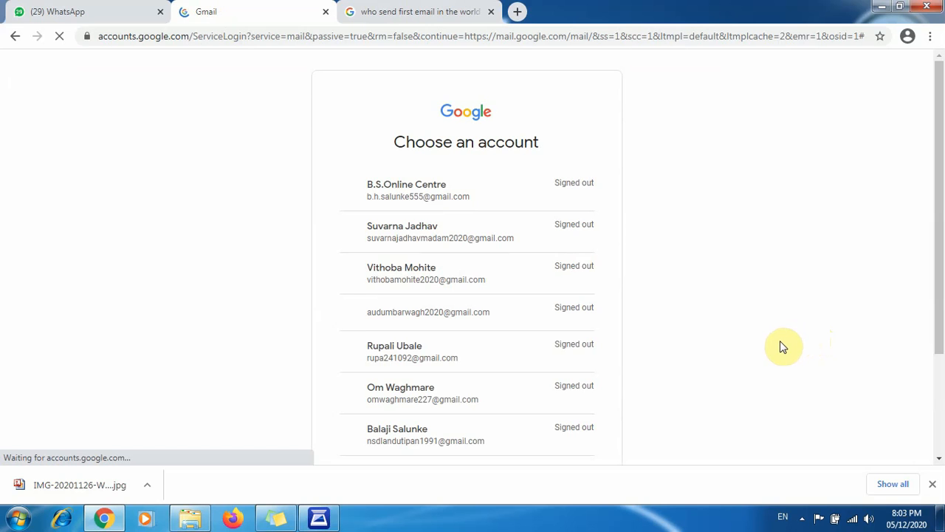
key(super+d)
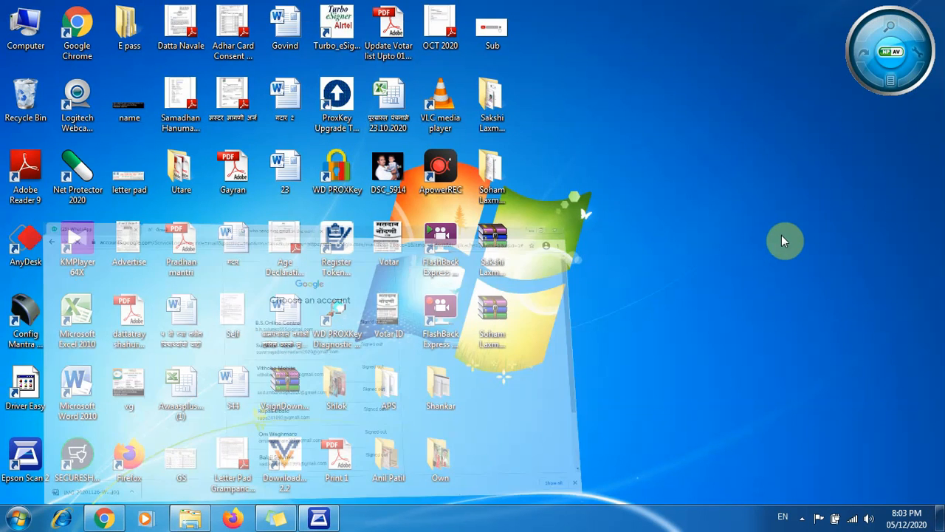
double_click(442, 240)
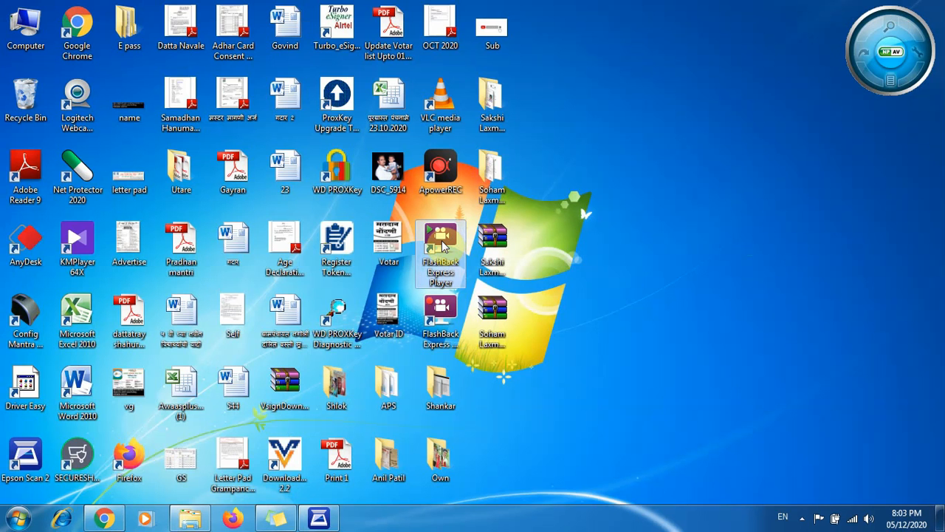
double_click(442, 247)
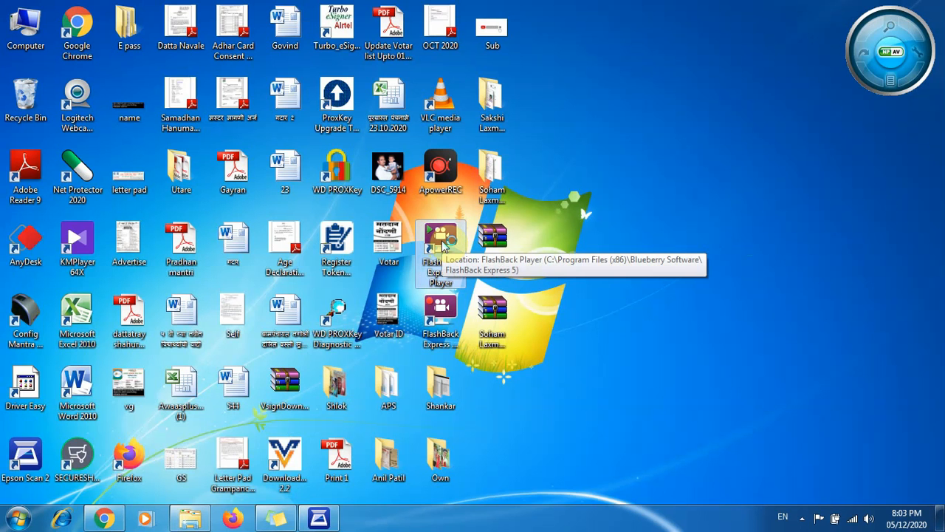
double_click(443, 314)
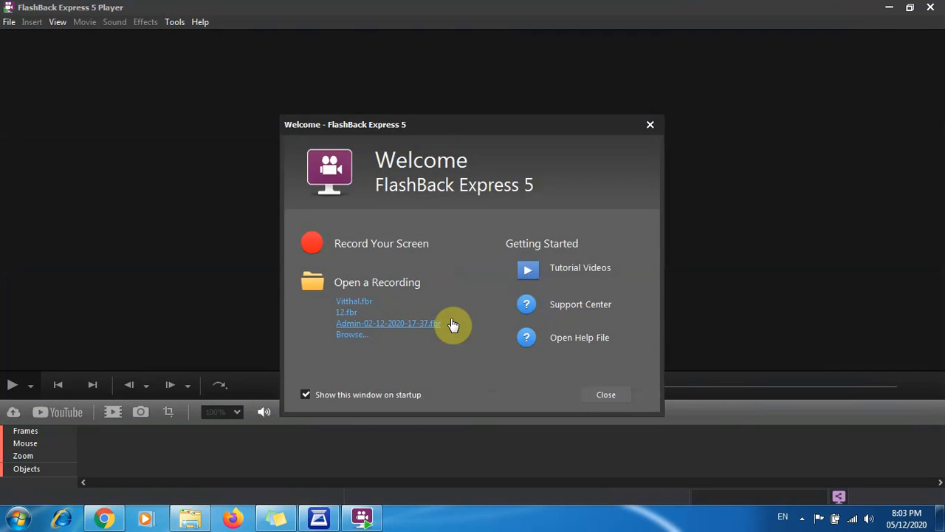
click(652, 125)
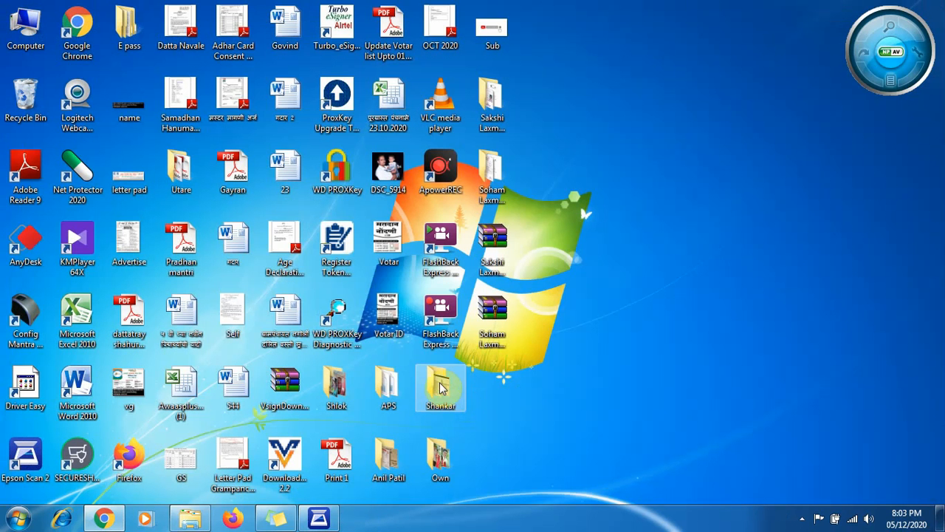
- Launch FlashBack Express Recorder from the desktop
double_click(447, 333)
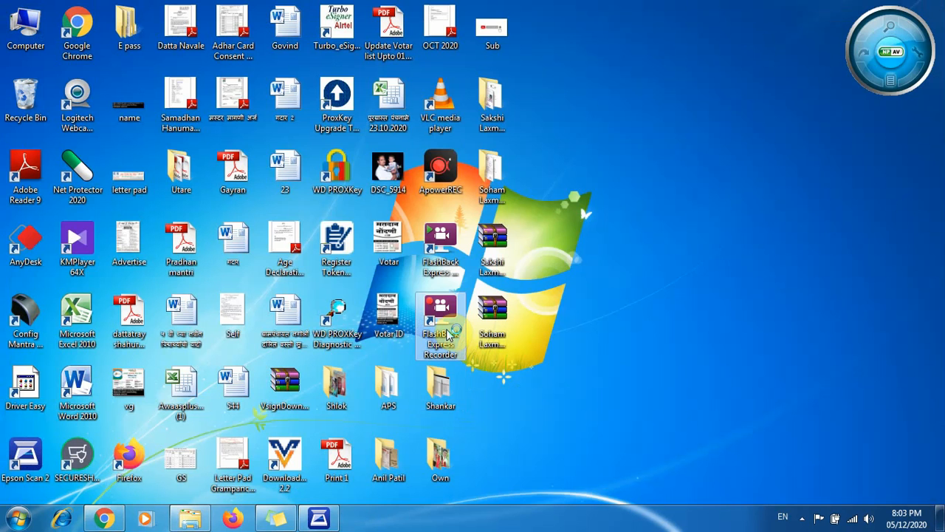